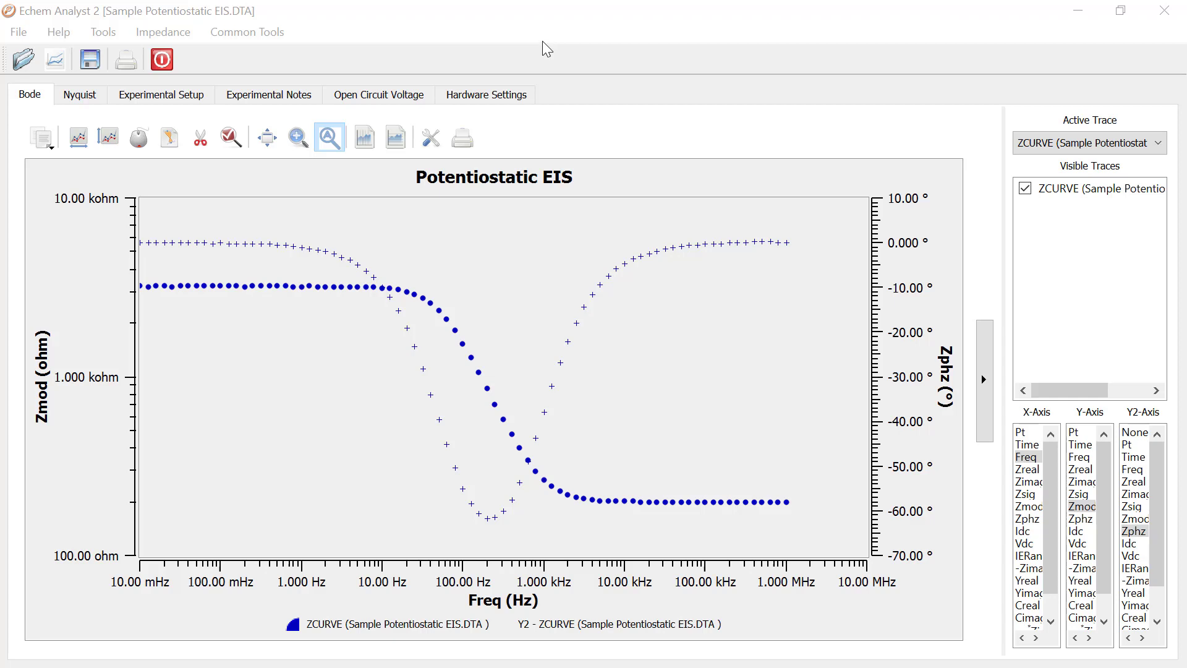
Open the Distribution of Relaxation Times tool with all its advanced regularization, fit and data settings visible.
{"action": "left_click", "coordinate": [192, 35]}
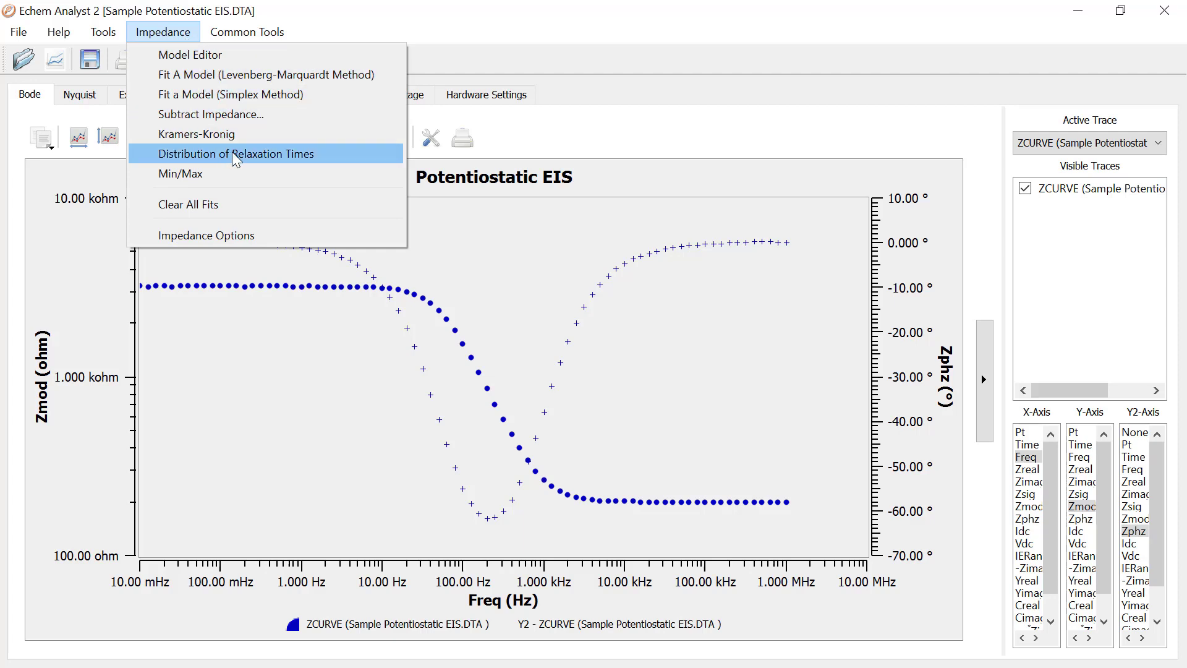
{"action": "left_click", "coordinate": [235, 155]}
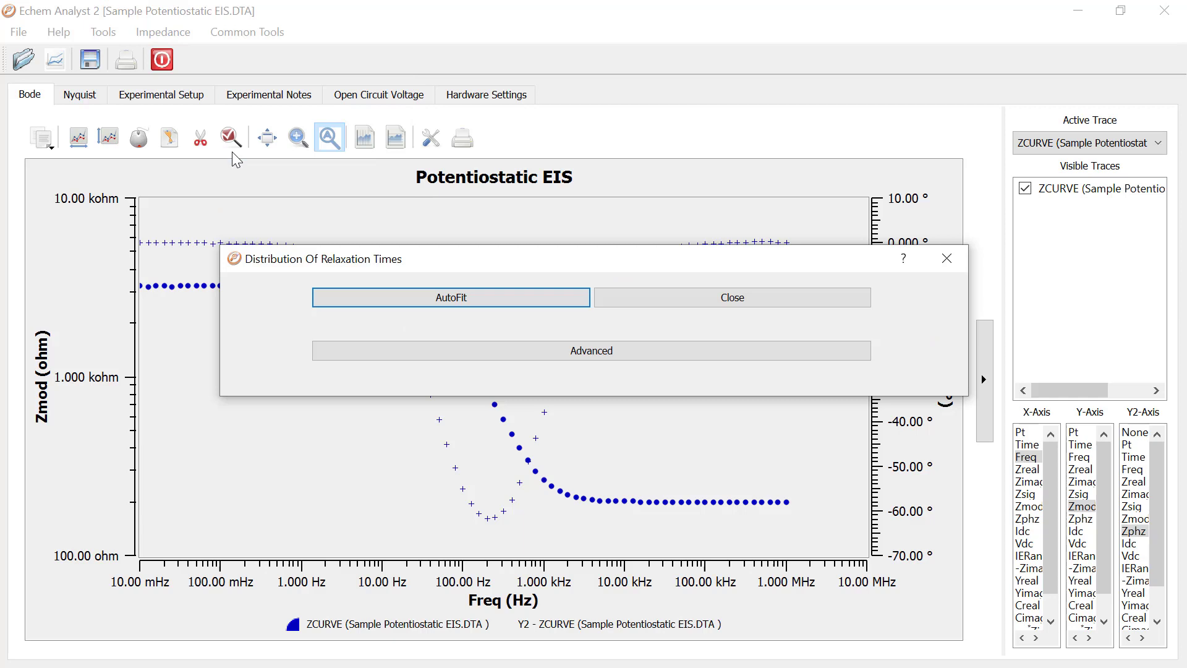
{"action": "left_click", "coordinate": [536, 356]}
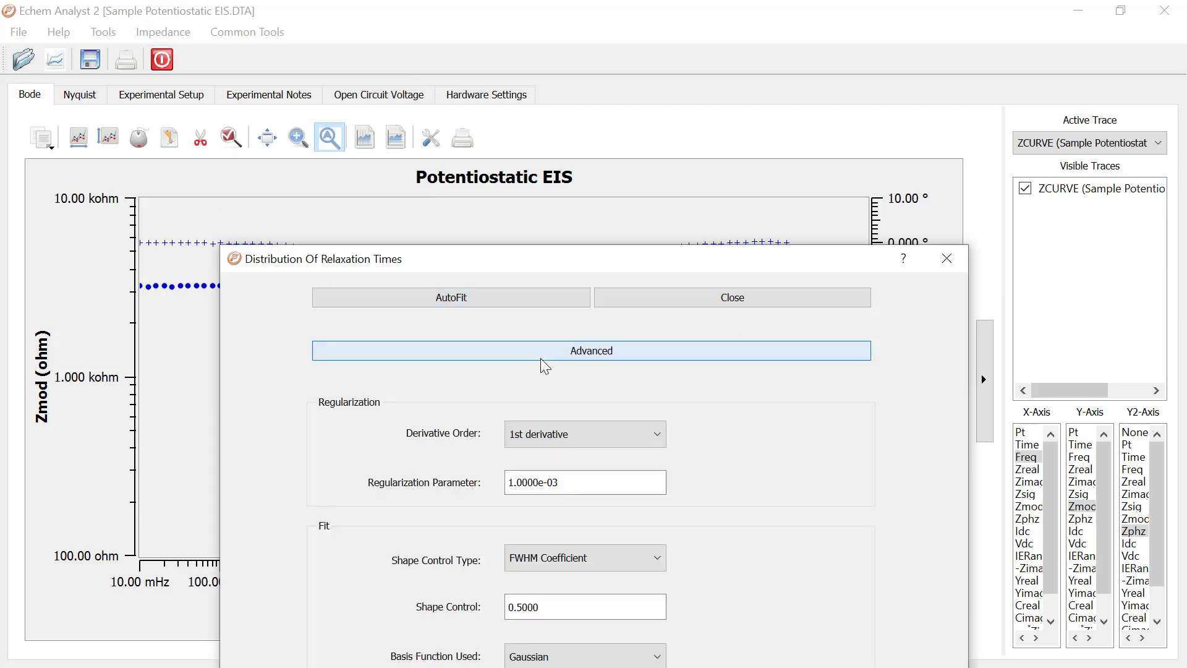
{"action": "left_click_drag", "start_coordinate": [513, 269], "coordinate": [517, 58]}
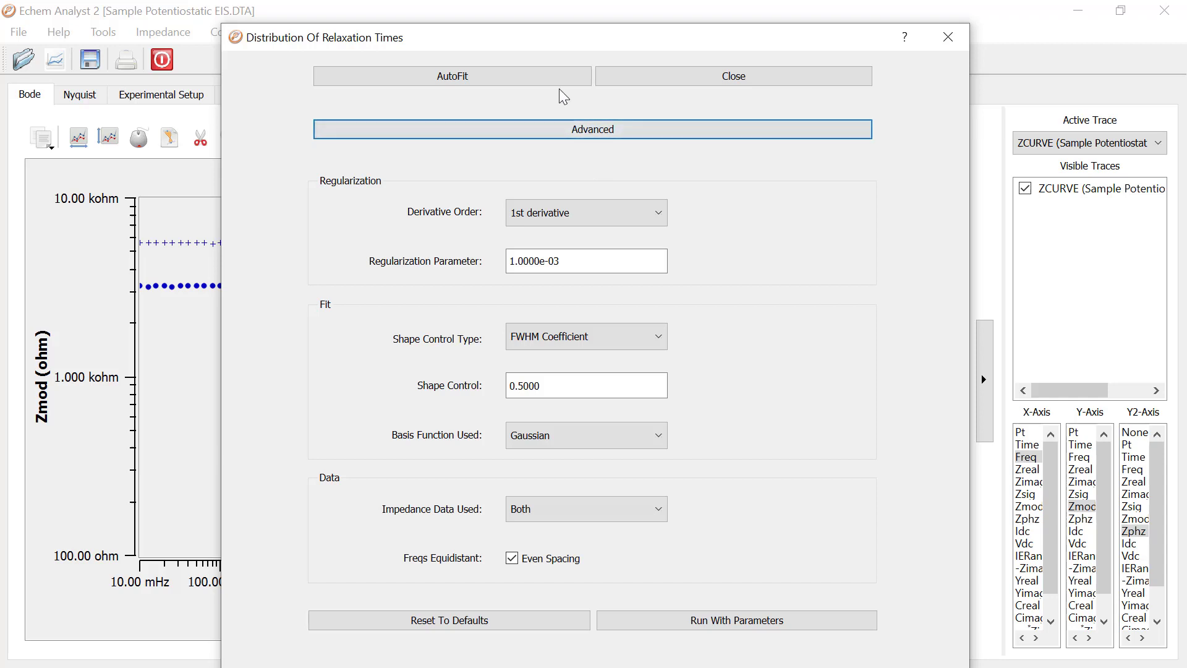
AutoFit the DRT, then review the single-peak Gamma vs Tau plot and its Tau/Gamma table.
{"action": "left_click", "coordinate": [538, 76]}
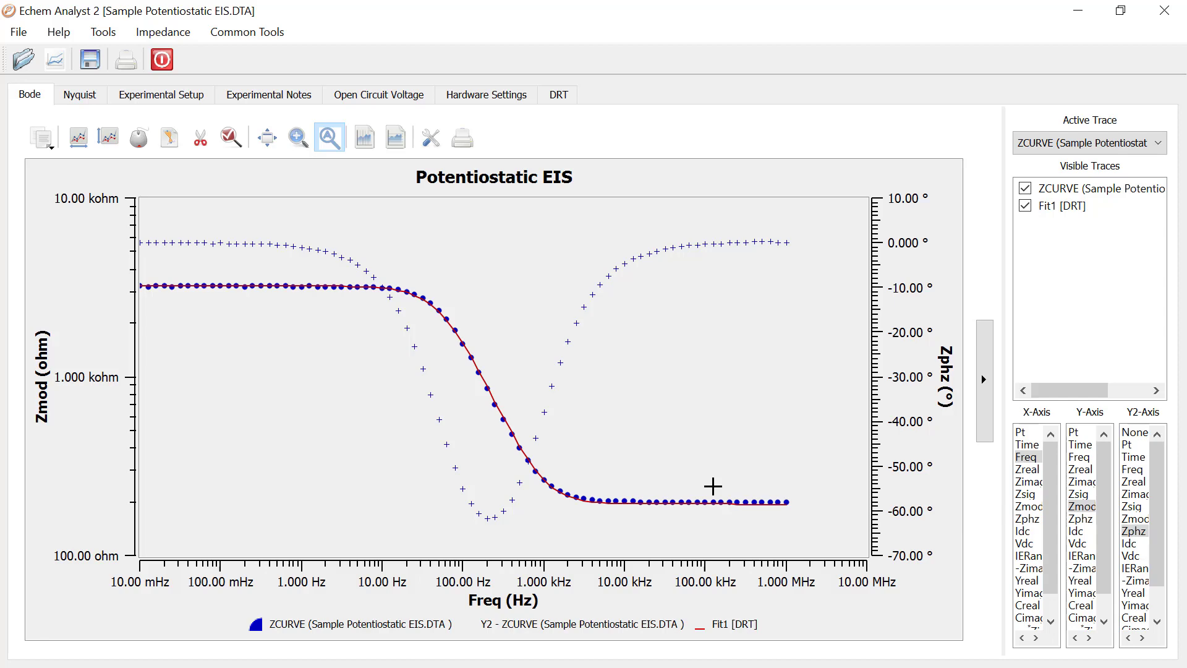
{"action": "left_click", "coordinate": [559, 96]}
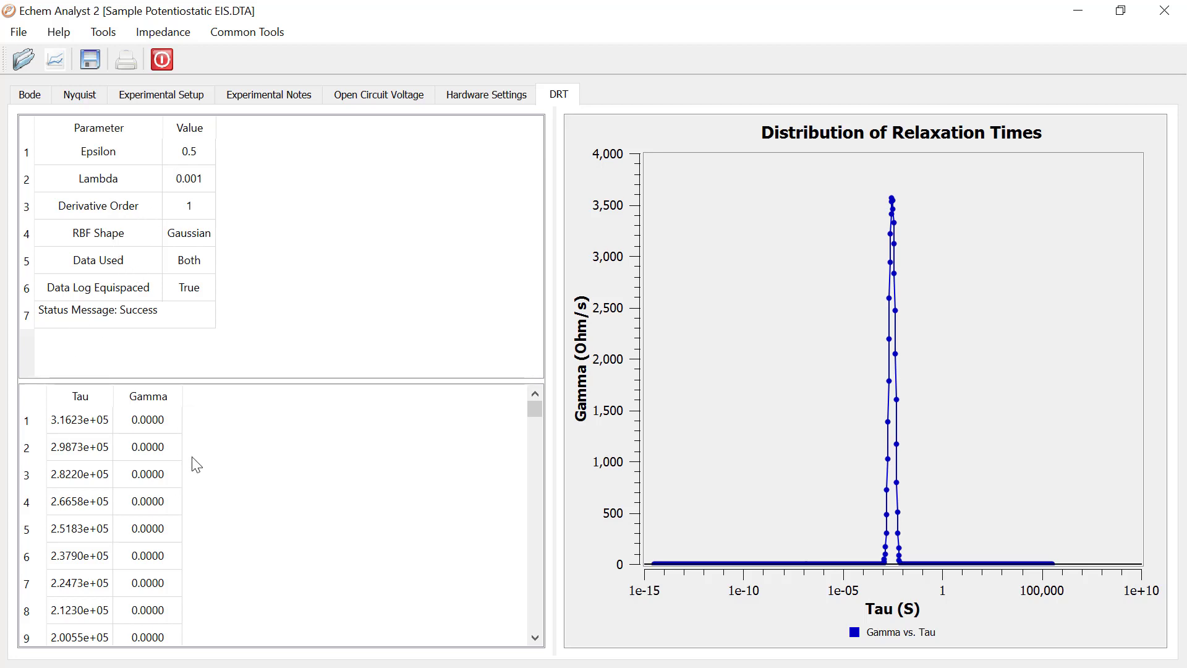
{"action": "scroll", "coordinate": [193, 467], "scroll_direction": "down", "scroll_amount": 3}
{"action": "scroll", "coordinate": [199, 473], "scroll_direction": "down", "scroll_amount": 5}
{"action": "scroll", "coordinate": [199, 476], "scroll_direction": "down", "scroll_amount": 5}
{"action": "scroll", "coordinate": [195, 480], "scroll_direction": "down", "scroll_amount": 3}
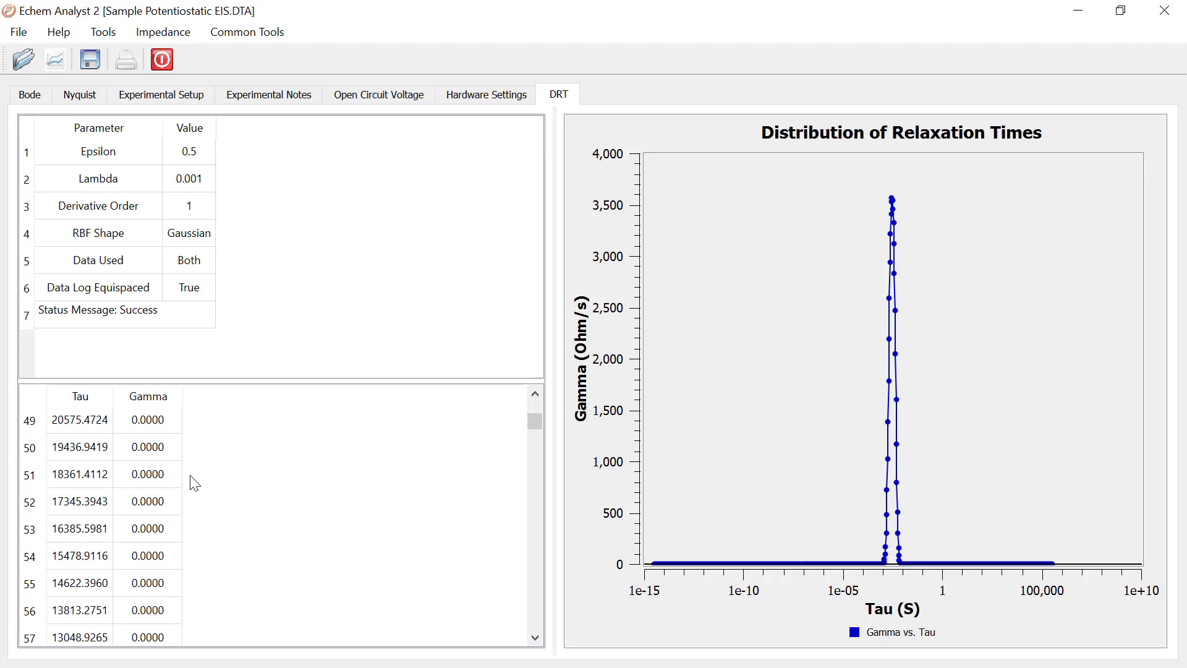
{"action": "scroll", "coordinate": [191, 494], "scroll_direction": "down", "scroll_amount": 8}
{"action": "scroll", "coordinate": [210, 510], "scroll_direction": "up", "scroll_amount": 4}
{"action": "scroll", "coordinate": [209, 508], "scroll_direction": "up", "scroll_amount": 7}
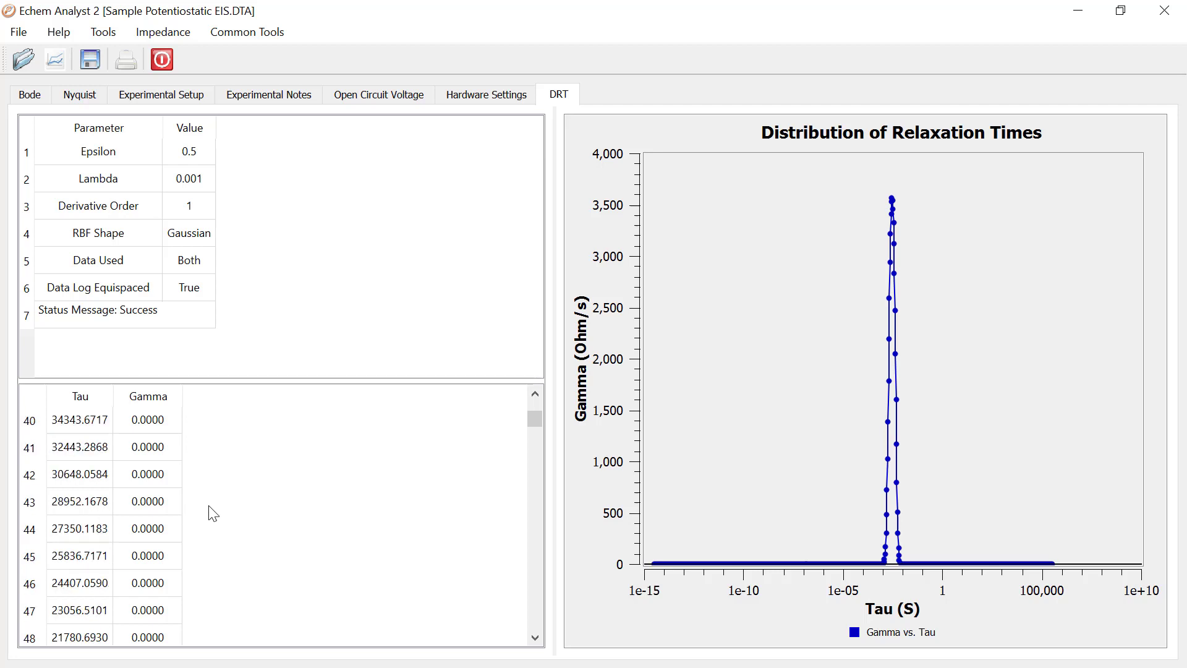
{"action": "scroll", "coordinate": [209, 509], "scroll_direction": "up", "scroll_amount": 5}
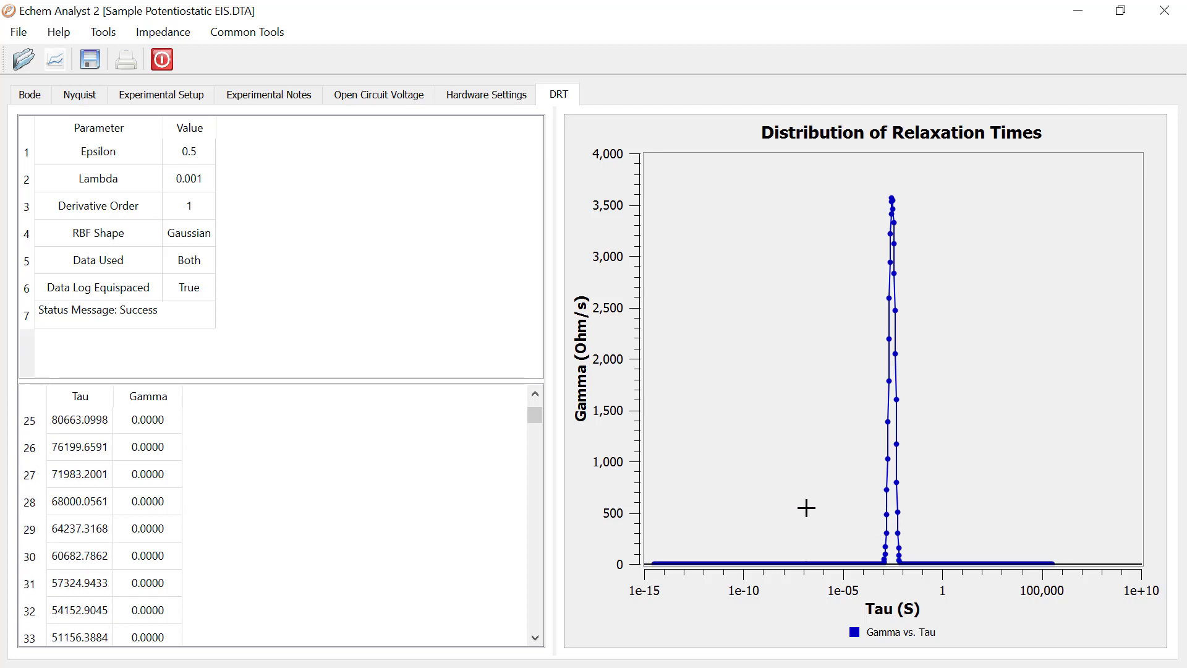
{"action": "scroll", "coordinate": [336, 419], "scroll_direction": "up", "scroll_amount": 5}
{"action": "scroll", "coordinate": [336, 418], "scroll_direction": "up", "scroll_amount": 3}
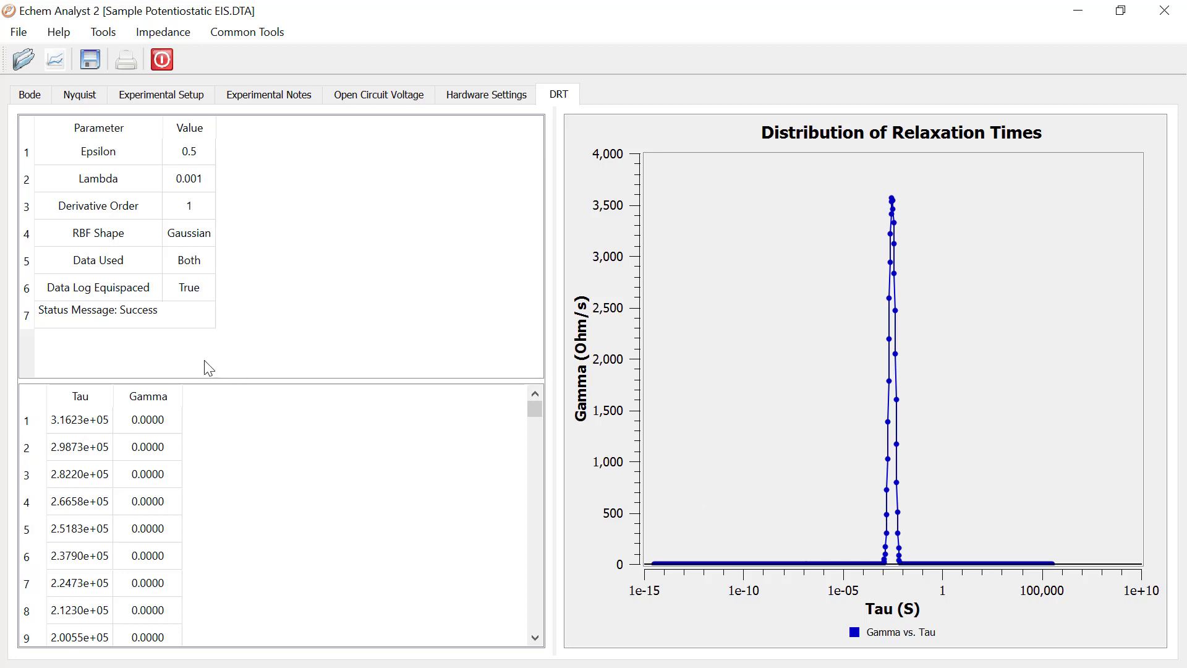
Return to the Bode view and open DSC_EIS.dta from the recent files list.
{"action": "left_click", "coordinate": [45, 94]}
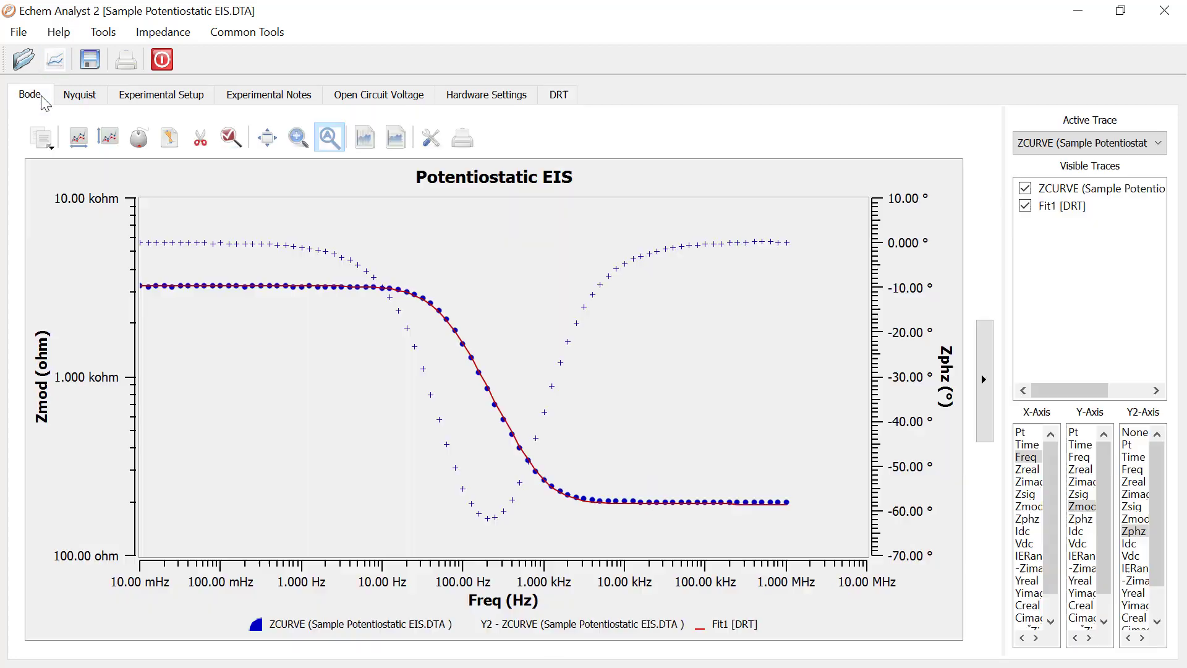
{"action": "left_click", "coordinate": [28, 37]}
{"action": "mouse_move", "coordinate": [63, 74]}
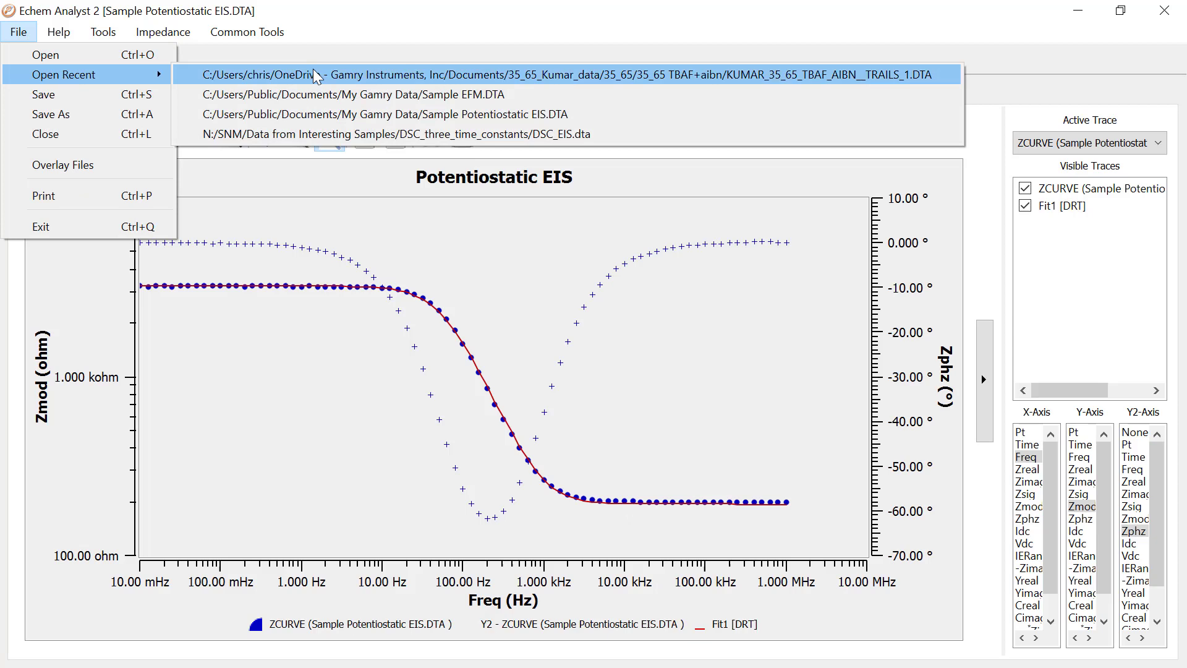
{"action": "left_click", "coordinate": [303, 135]}
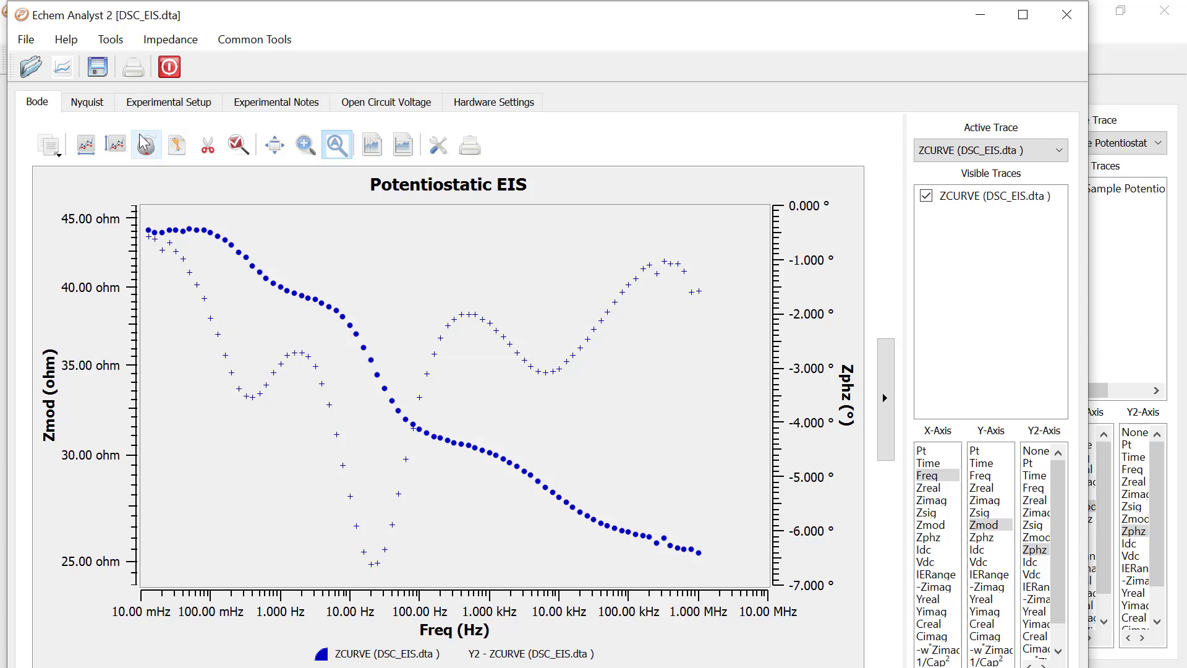
Inspect DSC_EIS's Nyquist plot, then AutoFit a DRT so Fit1 overlays the Bode data.
{"action": "left_click", "coordinate": [104, 108]}
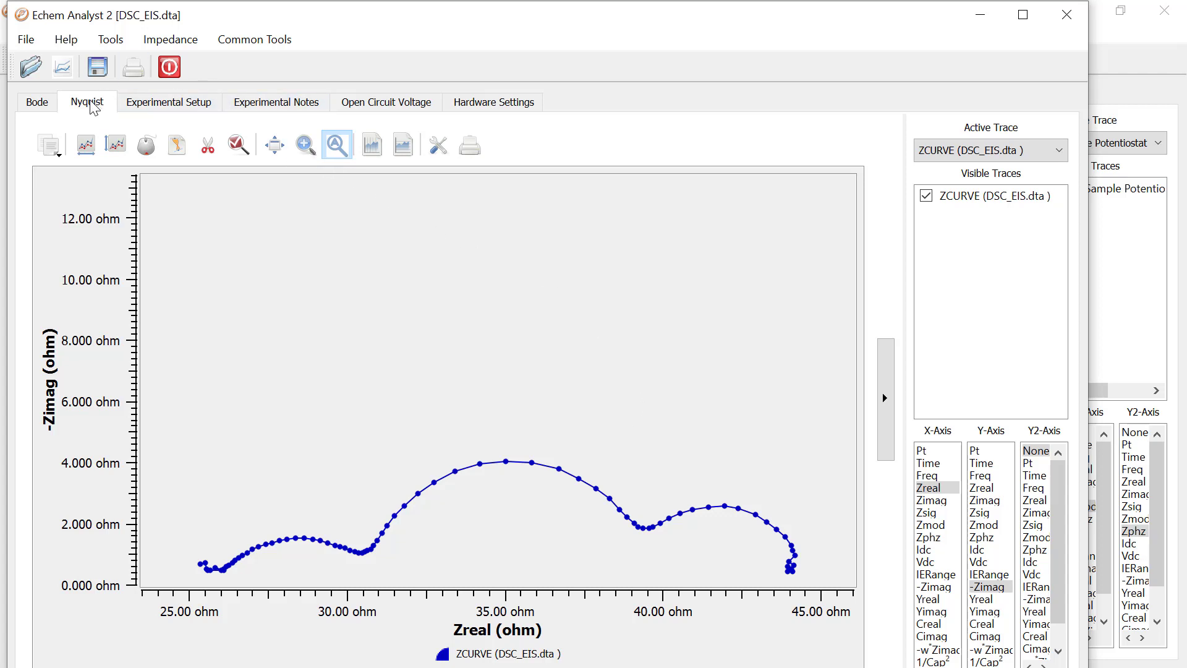
{"action": "left_click", "coordinate": [38, 103]}
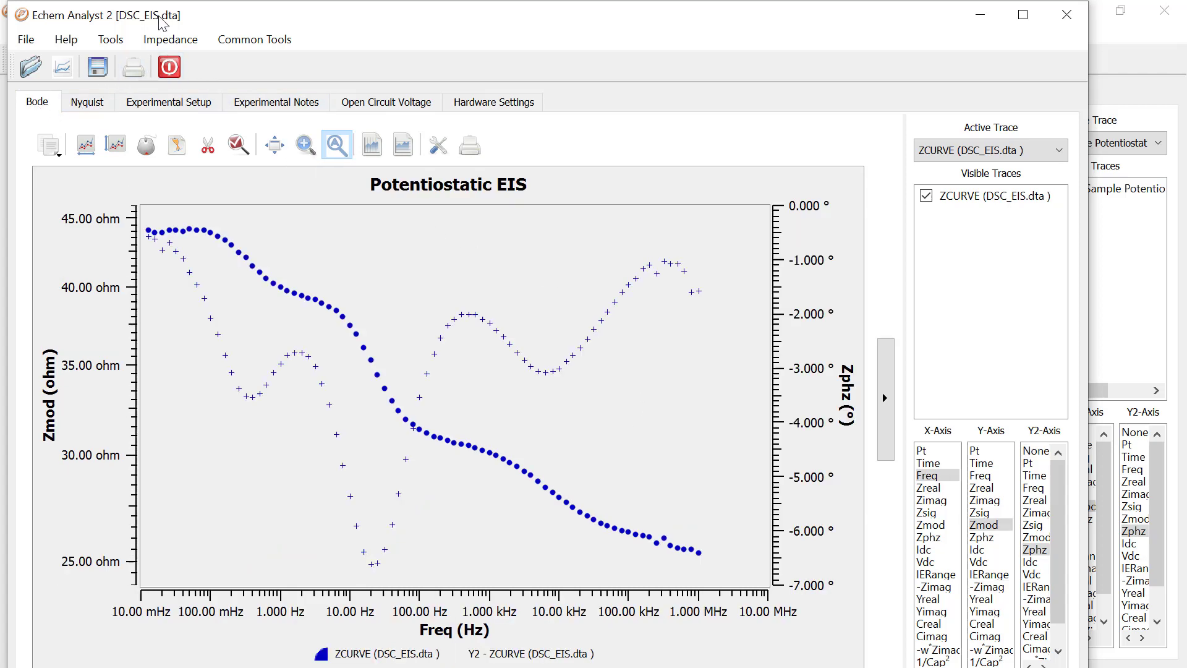
{"action": "left_click", "coordinate": [169, 40]}
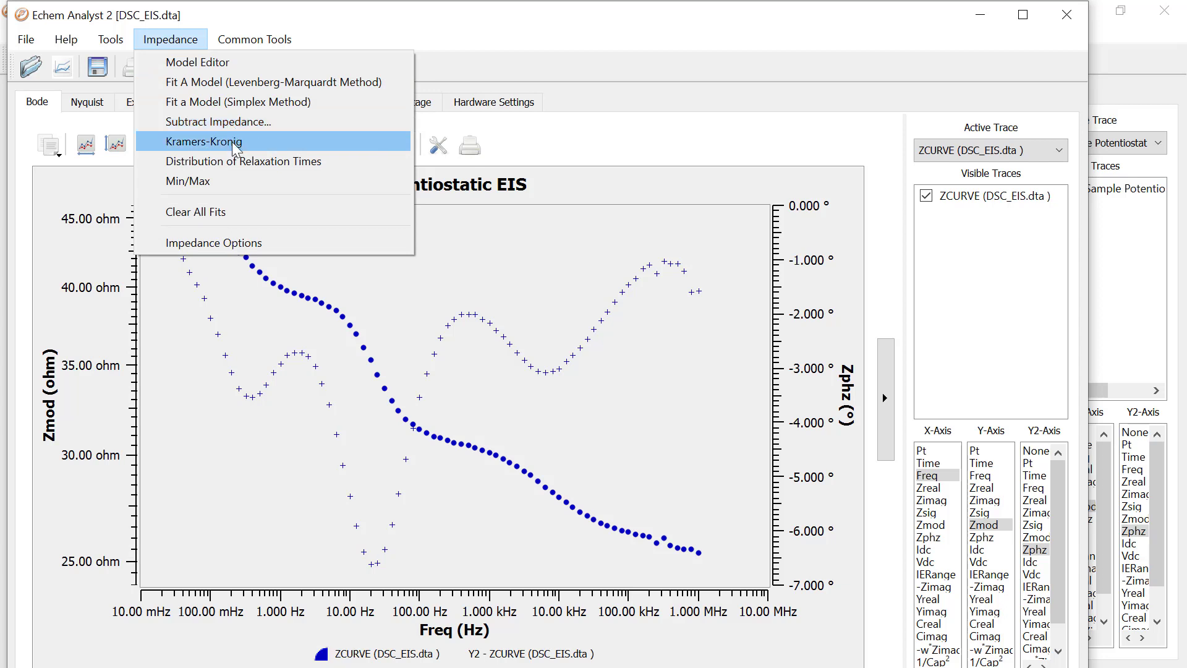
{"action": "left_click", "coordinate": [241, 162]}
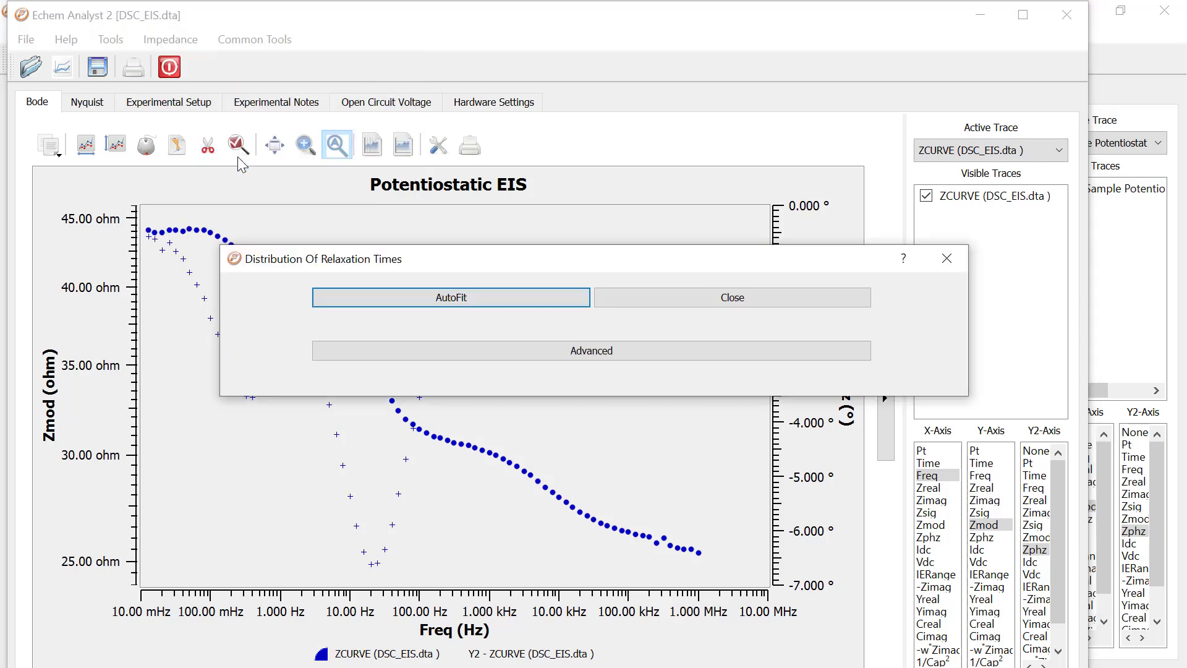
{"action": "left_click", "coordinate": [415, 299]}
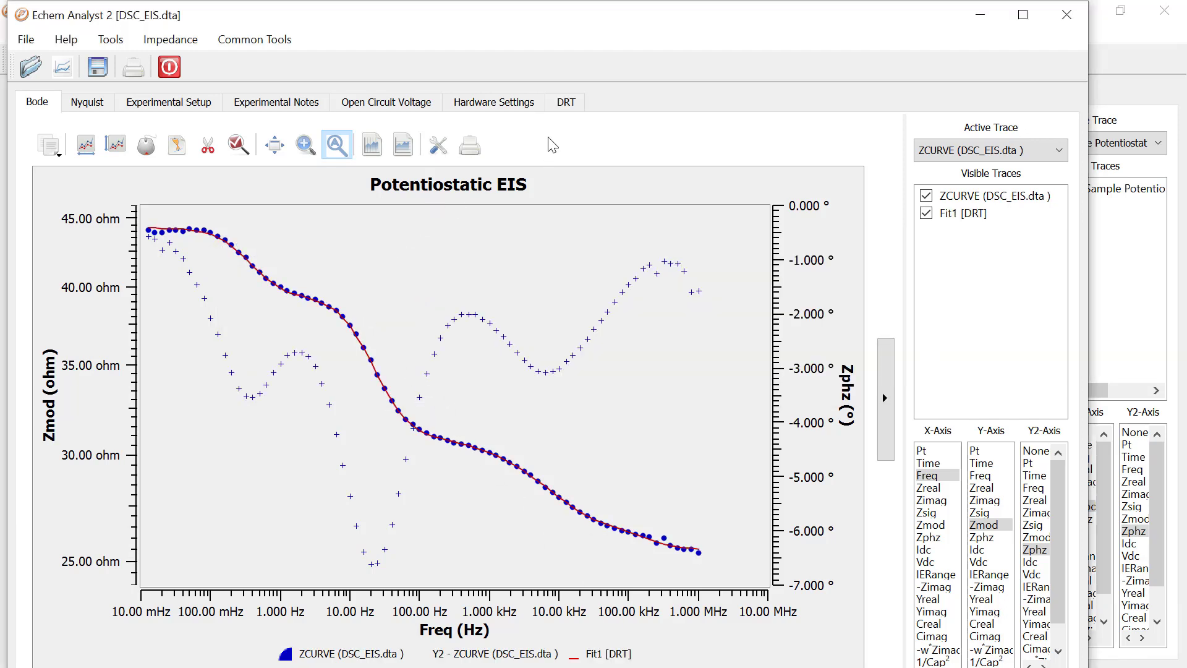
{"action": "left_click", "coordinate": [577, 103]}
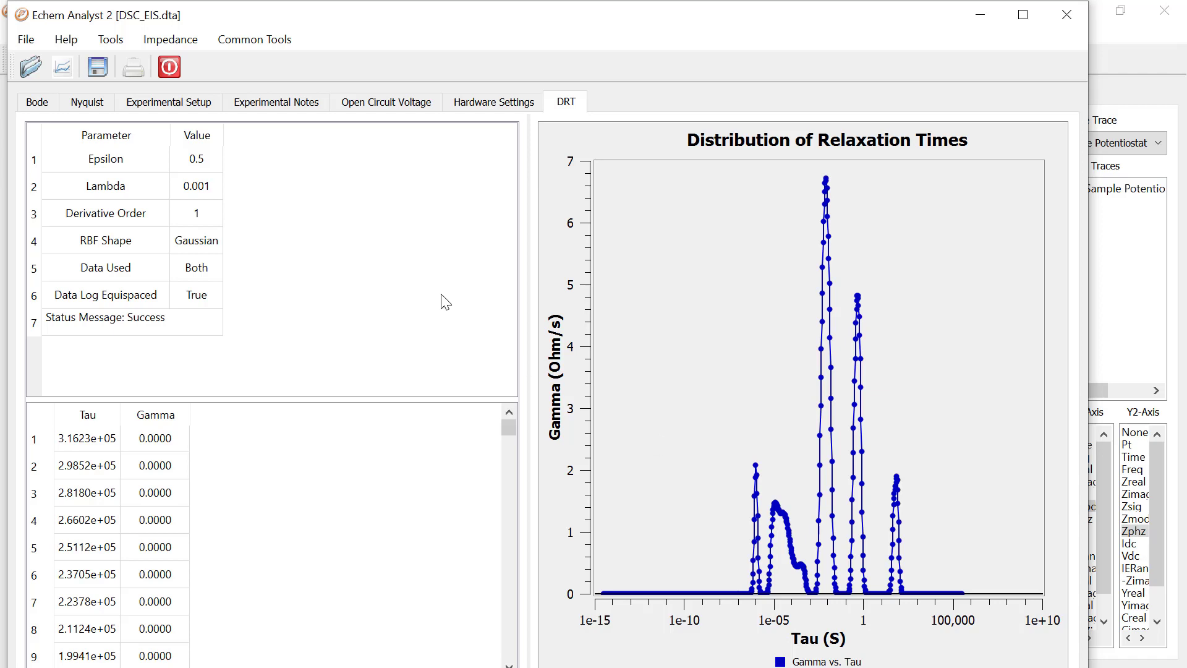
{"action": "left_click", "coordinate": [51, 109]}
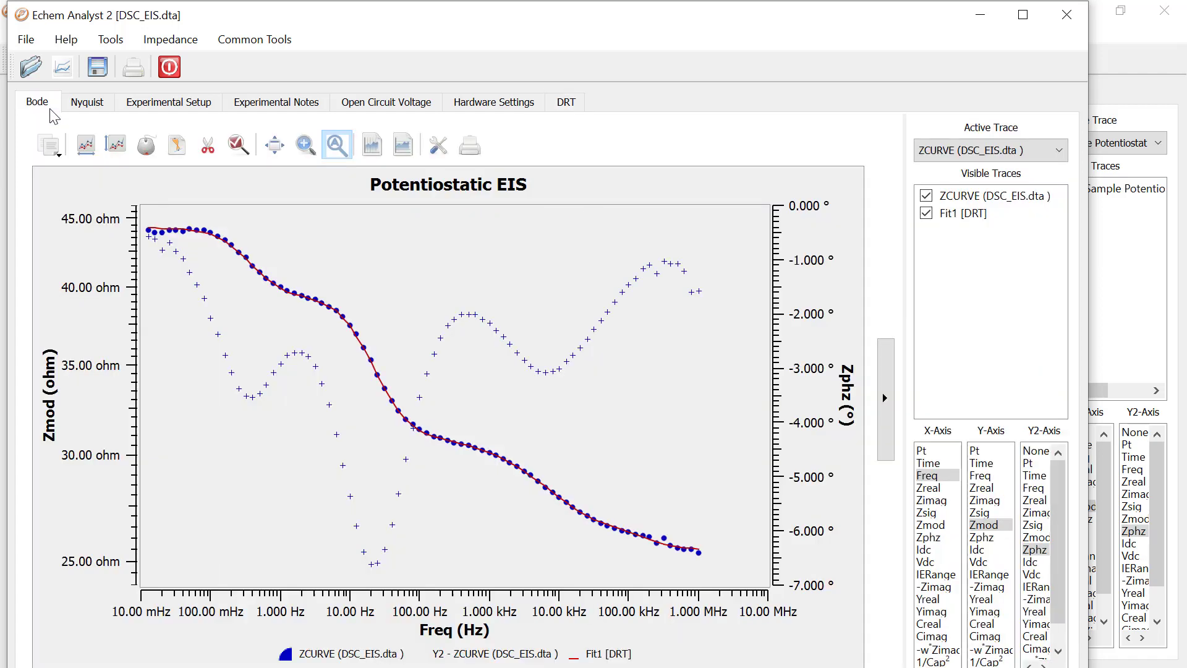